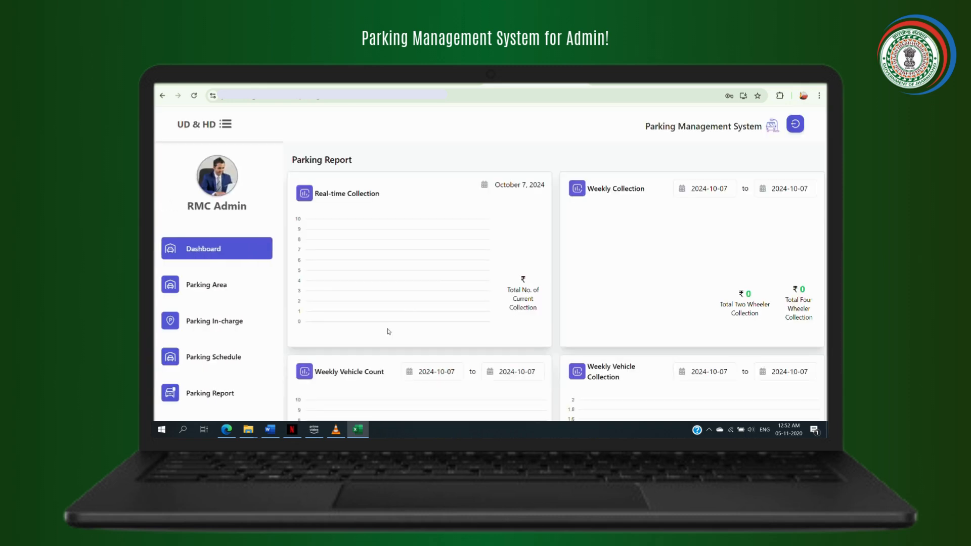
Scroll up and down through the Parking Report to review its contents
scroll(559, 234, "down", 2)
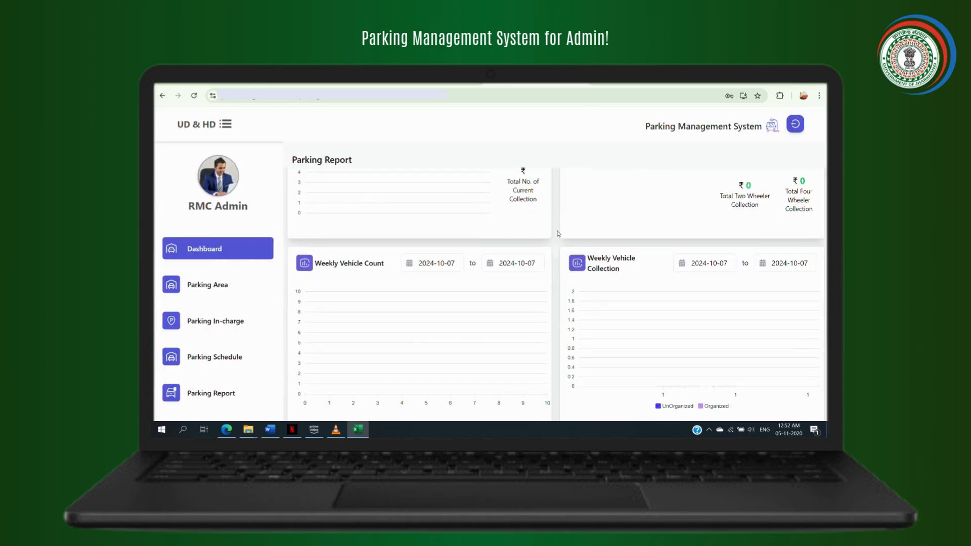
scroll(559, 234, "up", 2)
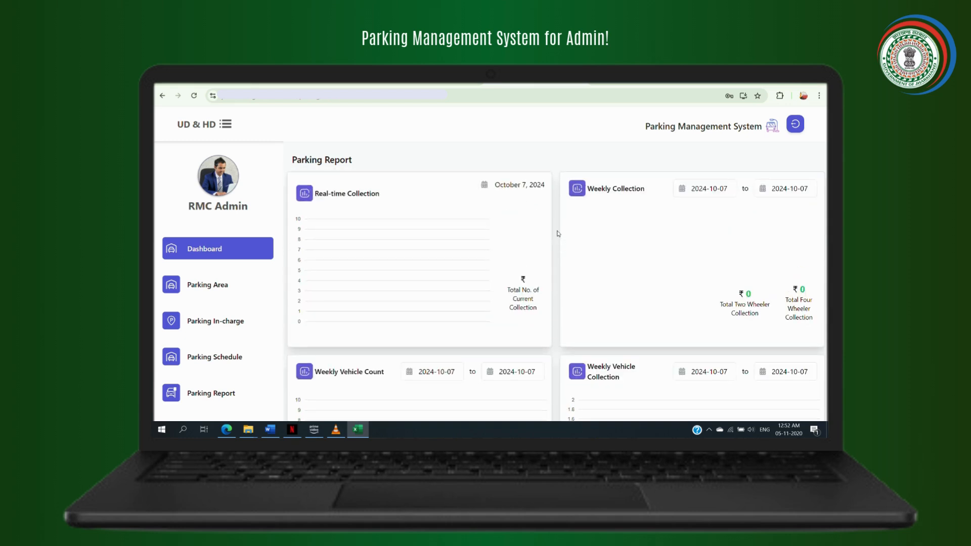
scroll(559, 233, "down", 2)
scroll(558, 233, "up", 2)
scroll(559, 234, "down", 1)
scroll(558, 233, "up", 1)
scroll(559, 234, "down", 1)
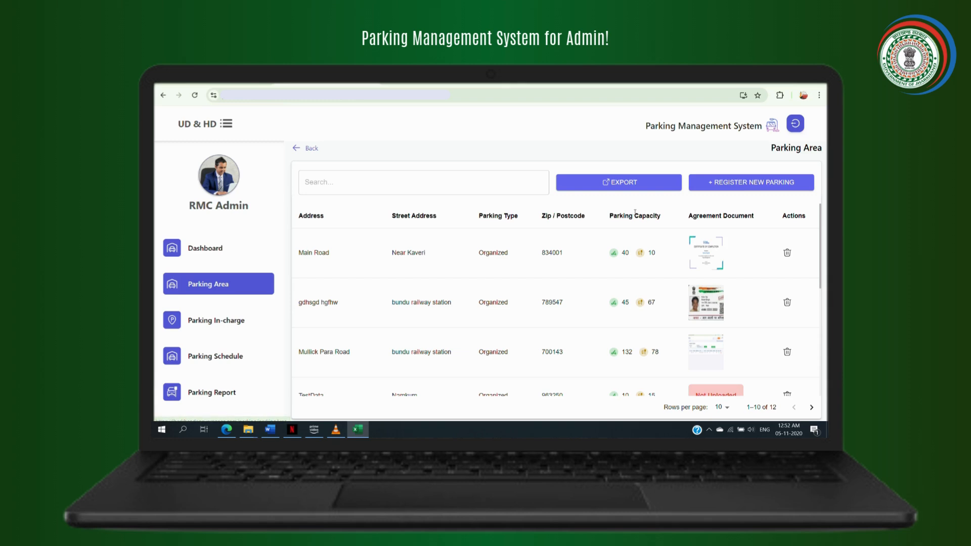
Start a new parking area with address Namkum, Ranchi, ZIP 834001, station name Memic IT Park
left_click(765, 184)
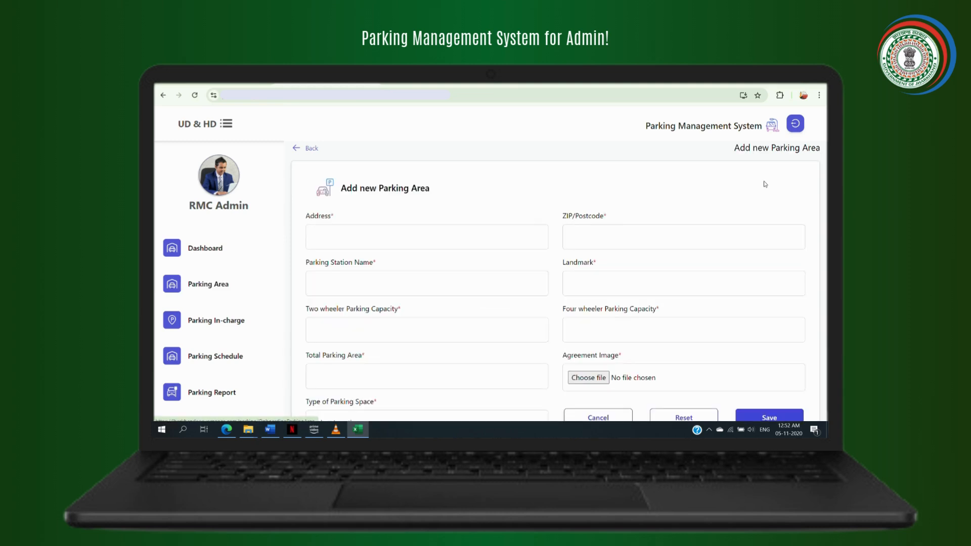
scroll(530, 248, "down", 1)
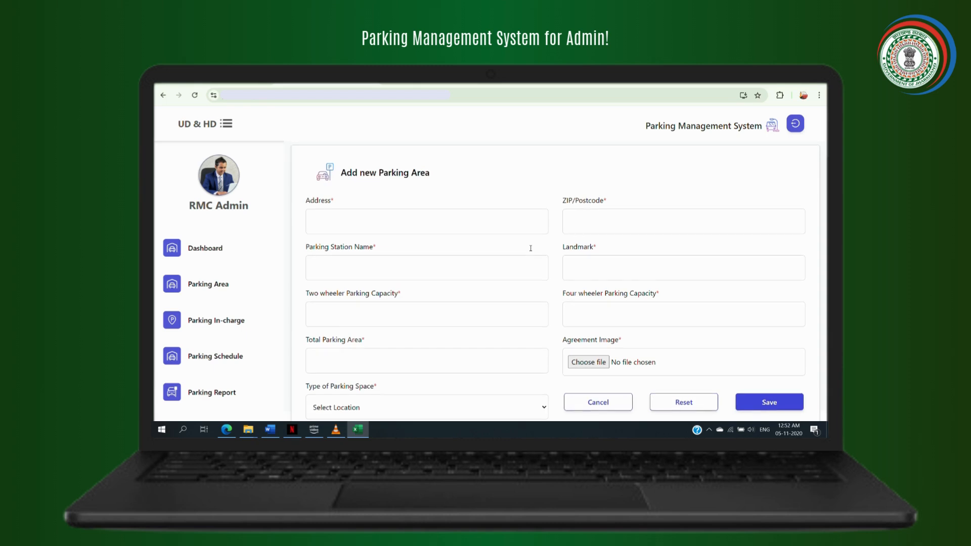
left_click(433, 224)
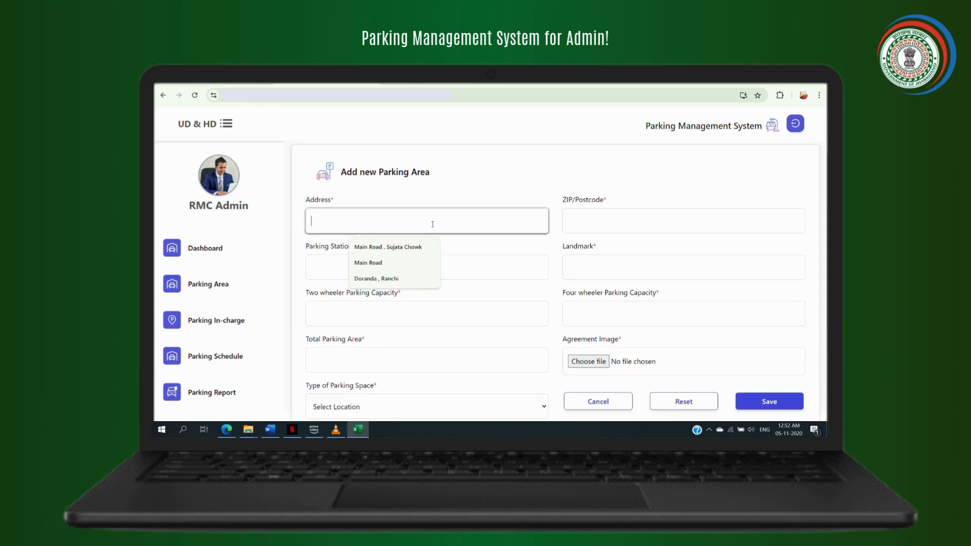
type("Namkum")
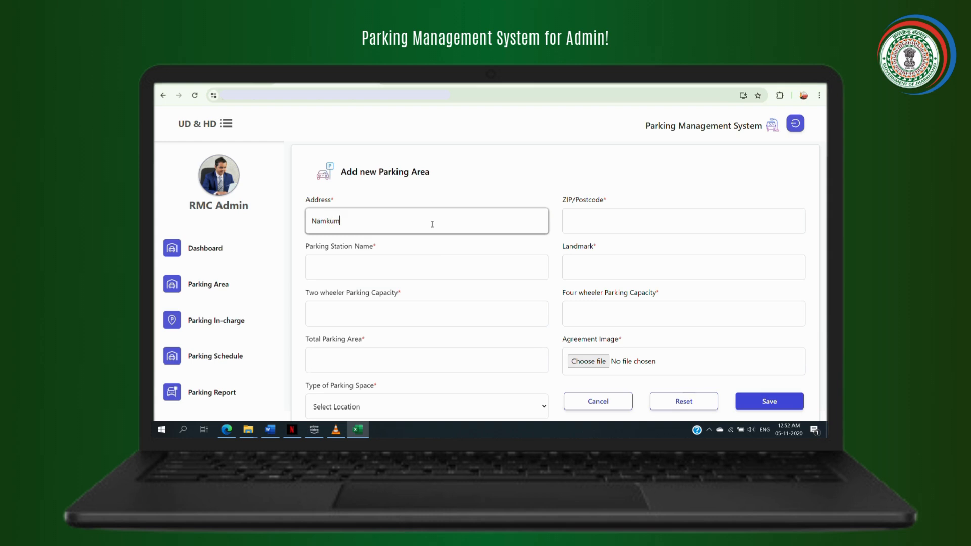
type(" , Ranchi")
left_click(608, 227)
type("834001")
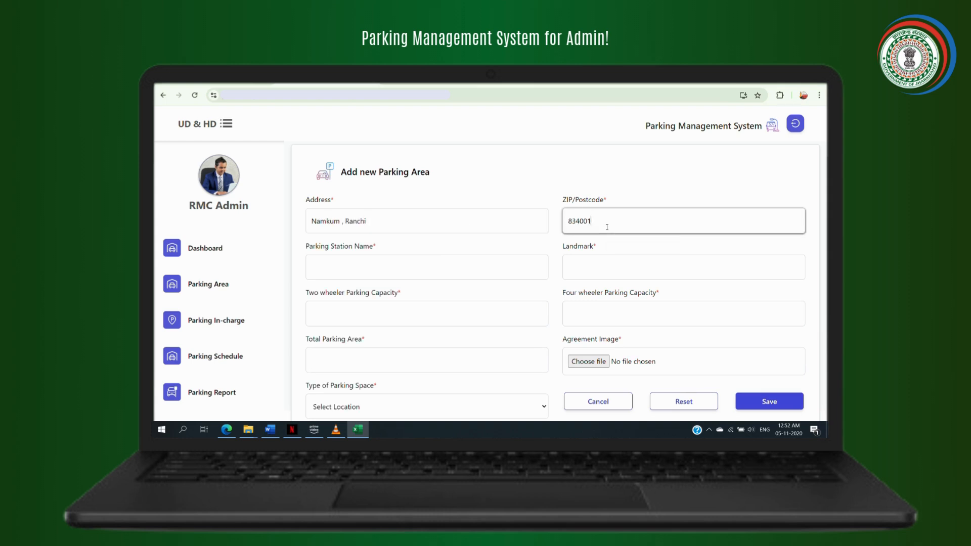
left_click(426, 268)
type("Memic IT Park")
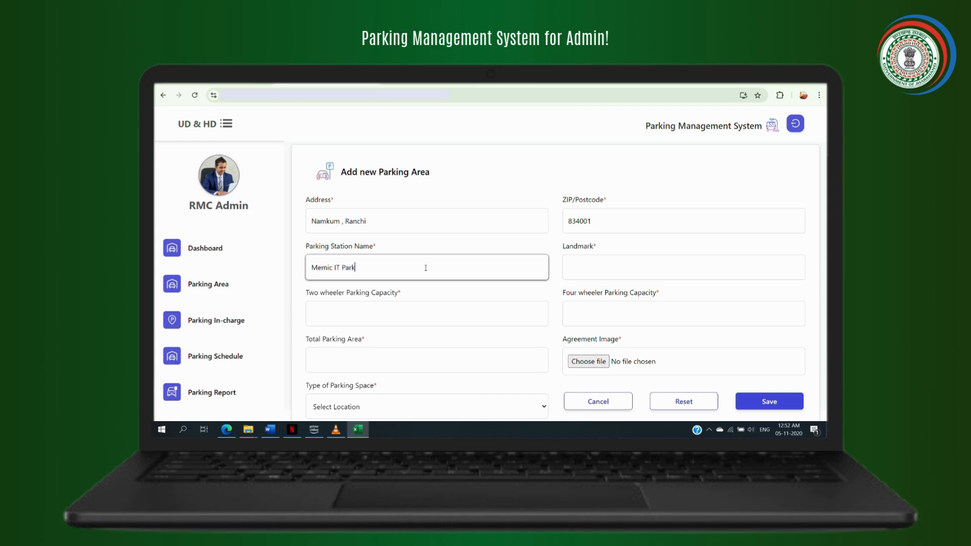
Add landmark Near RIADA, capacities 40 two-wheeler and 10 four-wheeler, and total area 5000
left_click(633, 262)
type("Near RIADA")
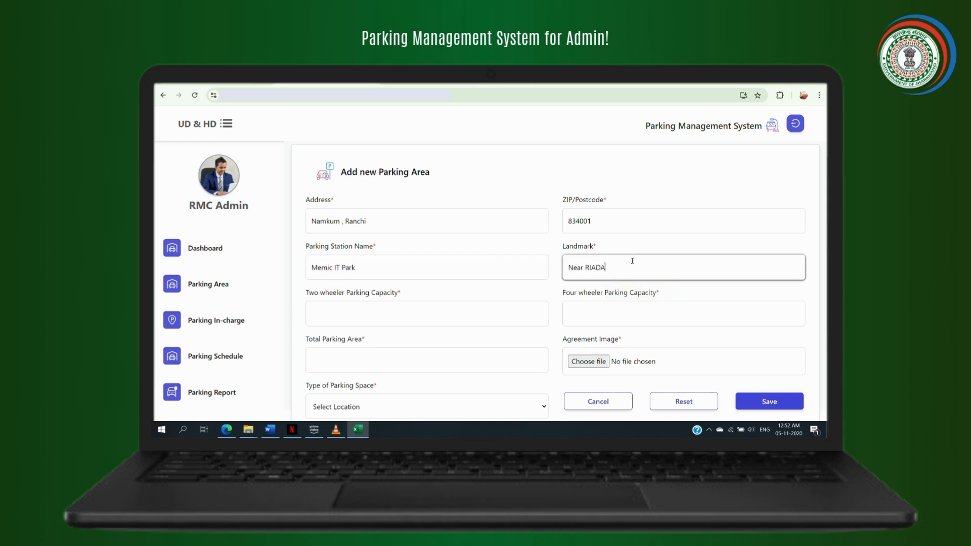
left_click(449, 304)
type("40")
left_click(565, 309)
type("10")
left_click(341, 365)
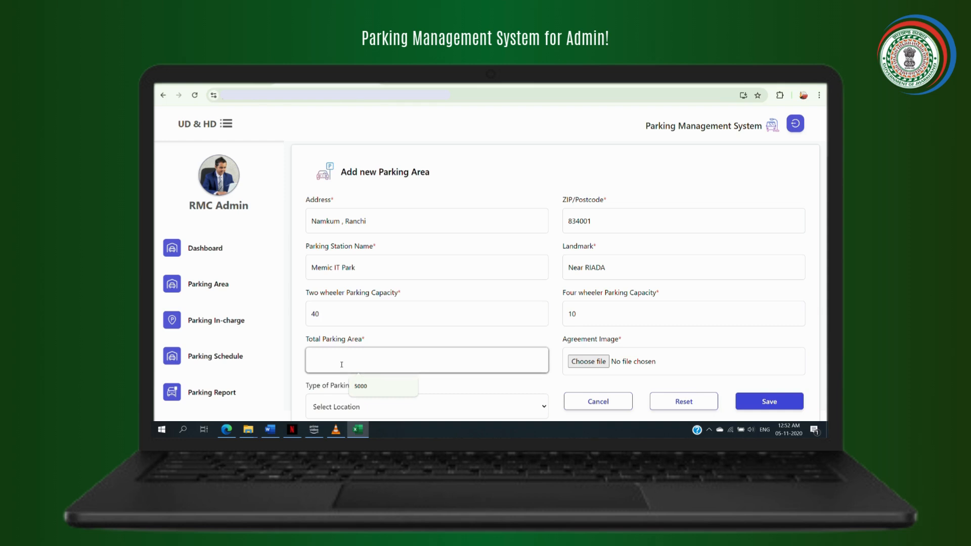
type("5000")
left_click(590, 361)
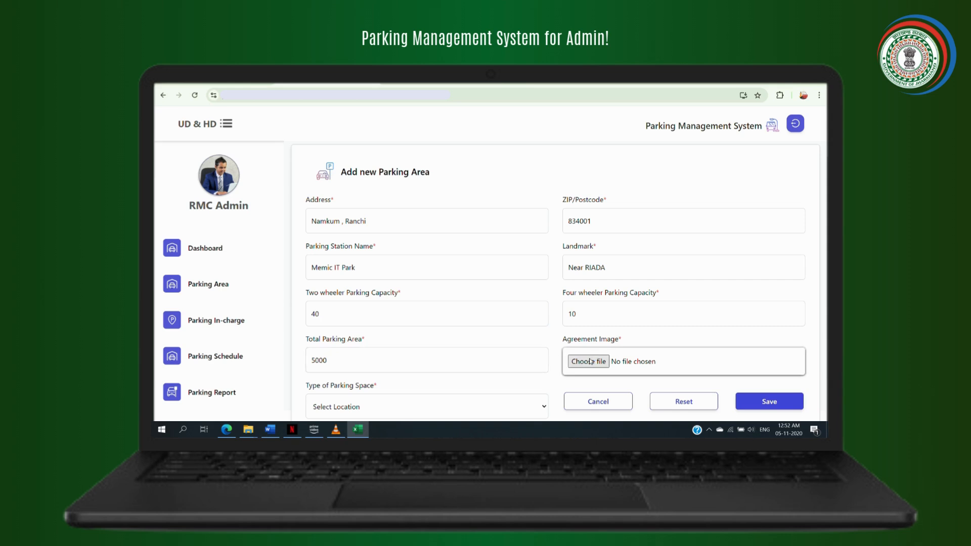
Attach Certicate PM_page-0001.jpg, set parking type to UnOrganised, and save Memic IT Park
left_click(334, 224)
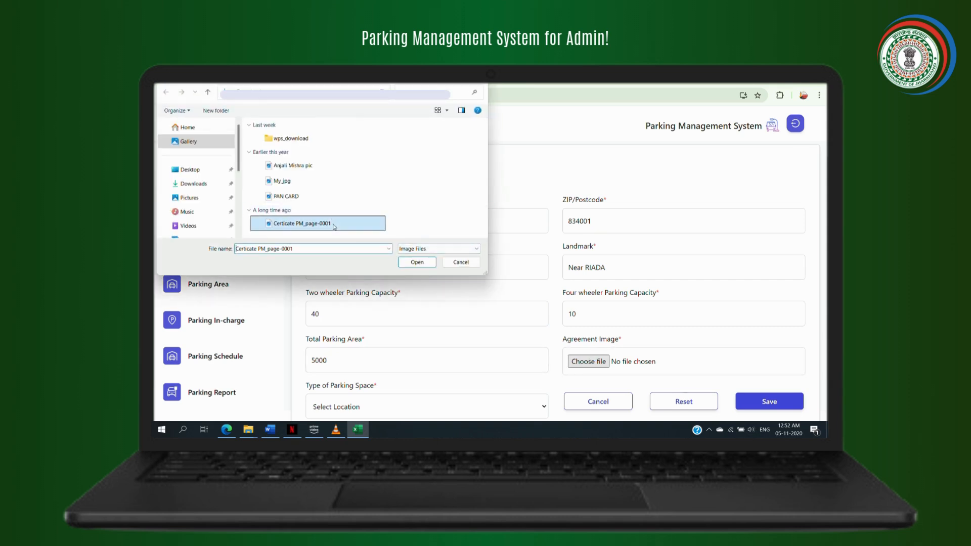
left_click(417, 262)
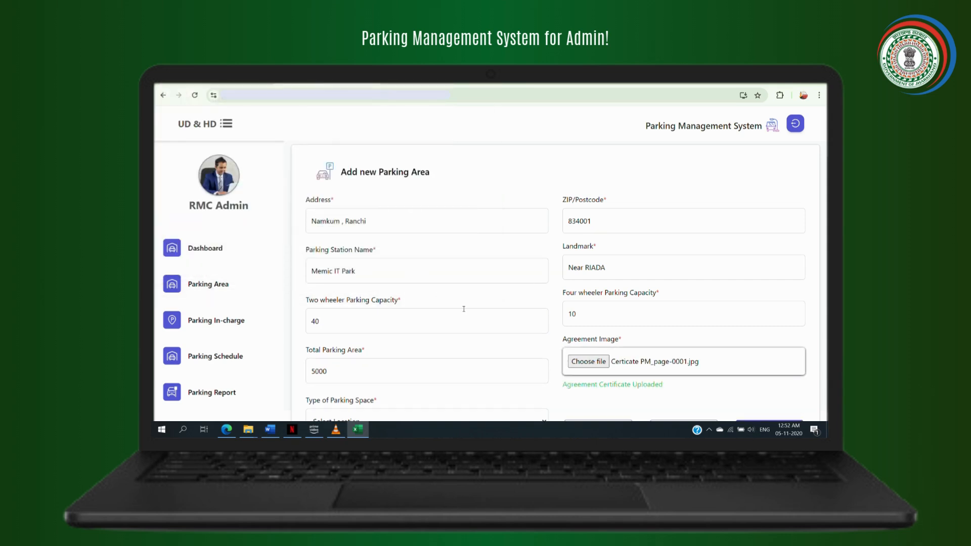
scroll(434, 361, "down", 1)
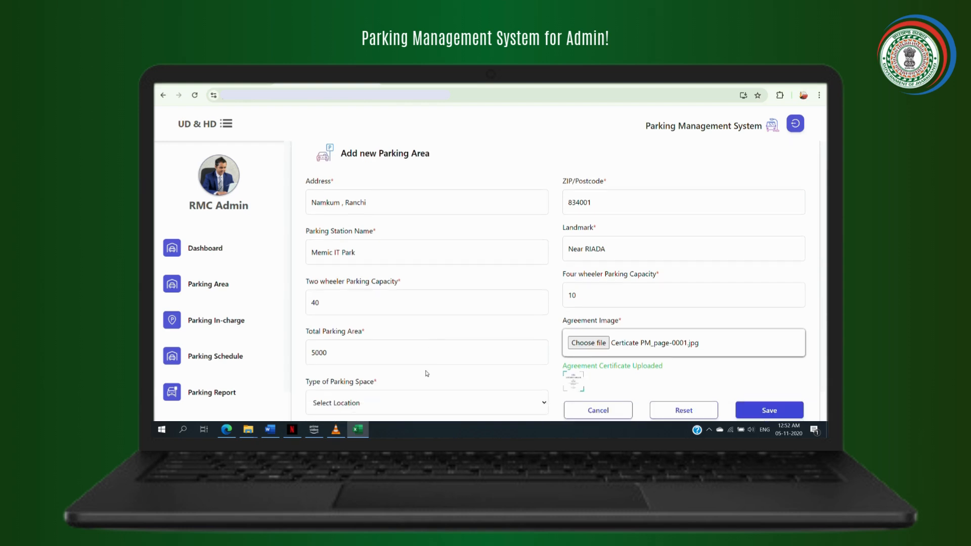
left_click(414, 403)
left_click(416, 384)
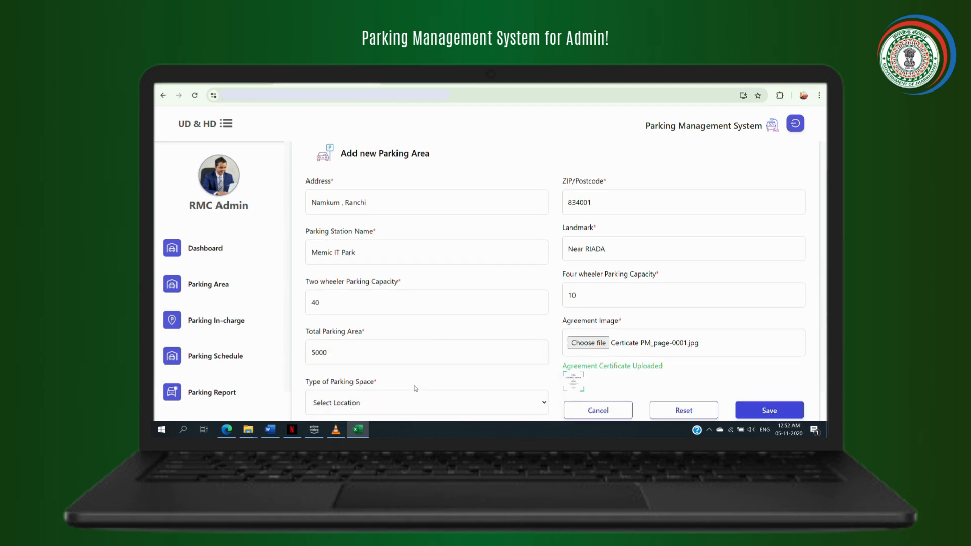
scroll(416, 388, "up", 1)
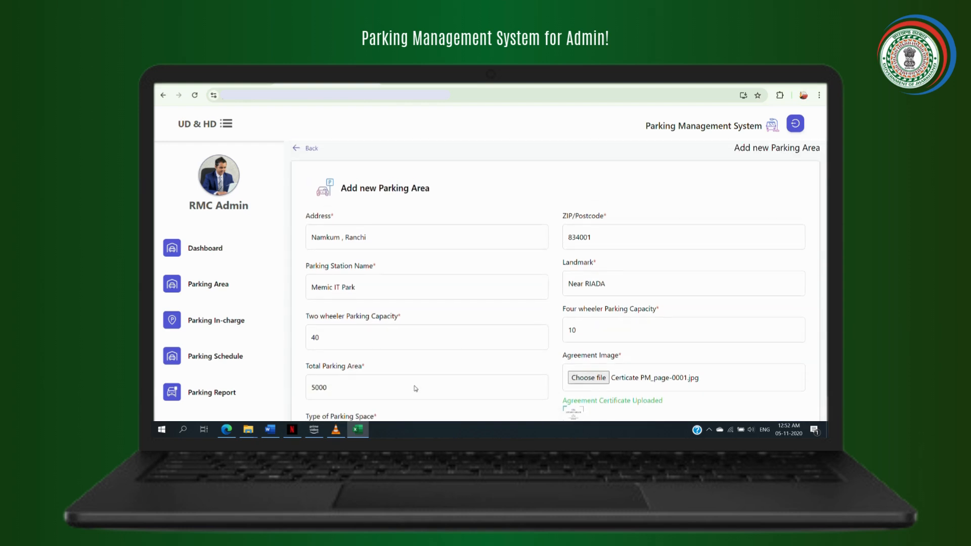
scroll(416, 389, "down", 1)
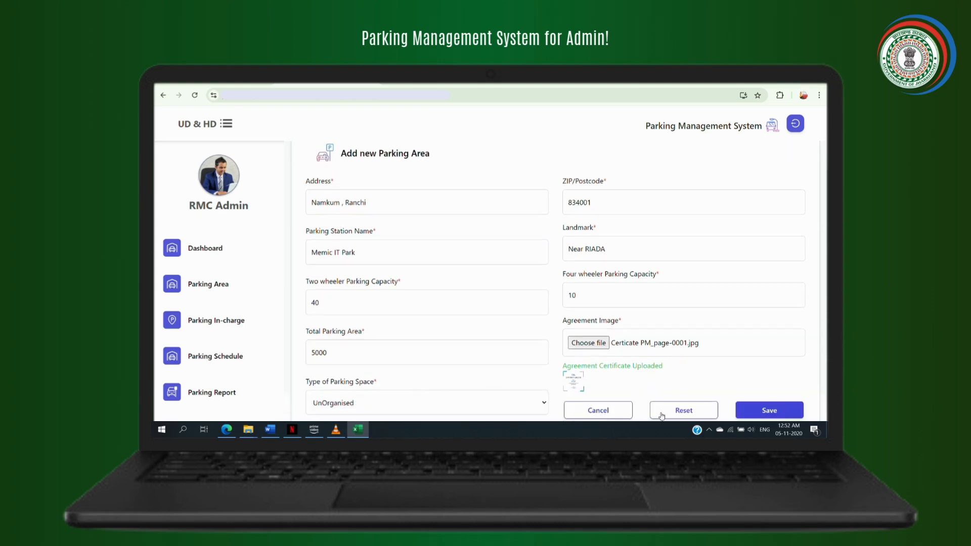
left_click(766, 413)
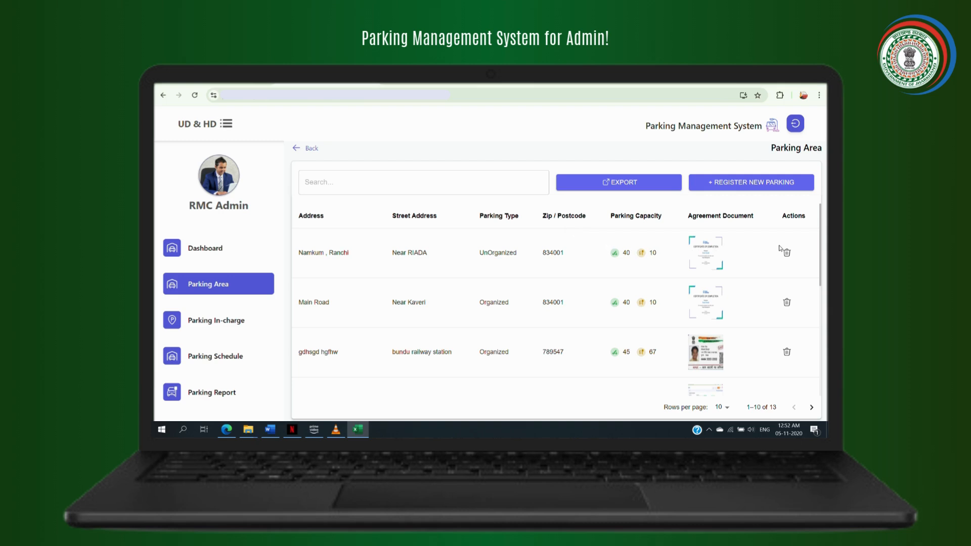
Go to the Parking In-charge list and open a blank new in-charge registration form
left_click(241, 318)
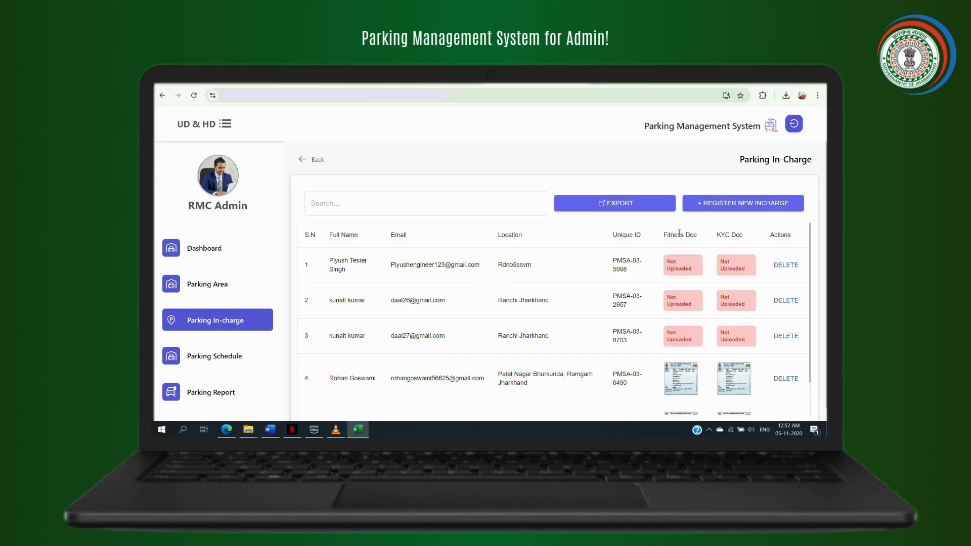
left_click(742, 201)
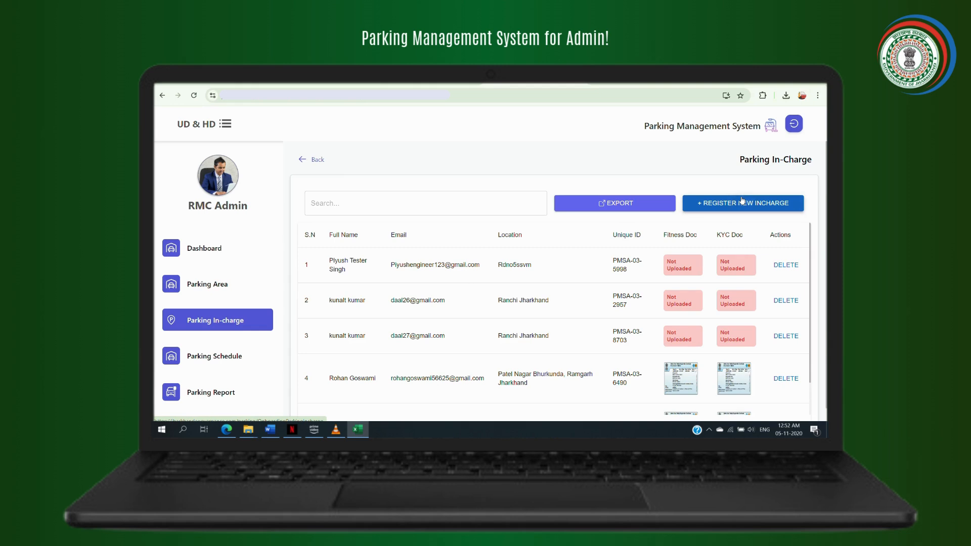
left_click(743, 201)
left_click(742, 201)
left_click(742, 201)
left_click(742, 201)
left_click(742, 201)
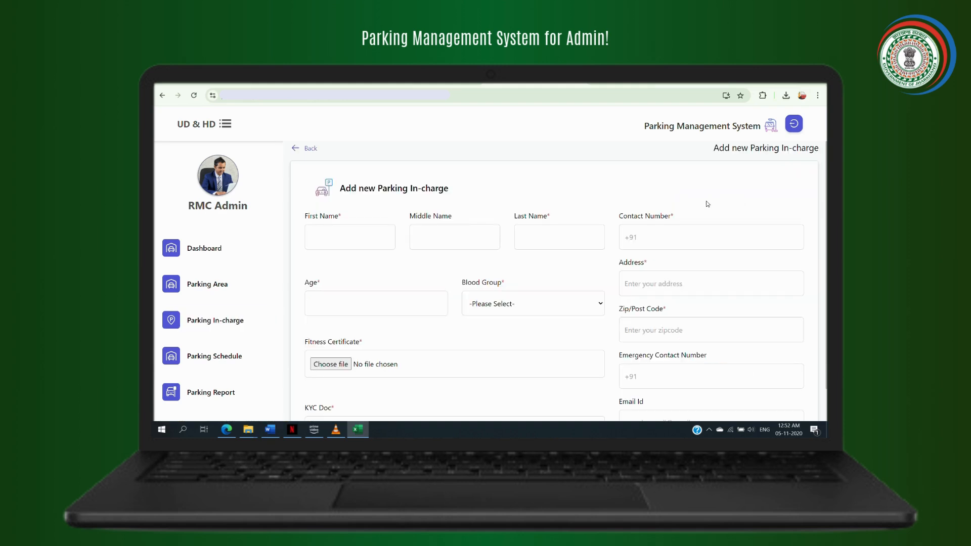
left_click(328, 241)
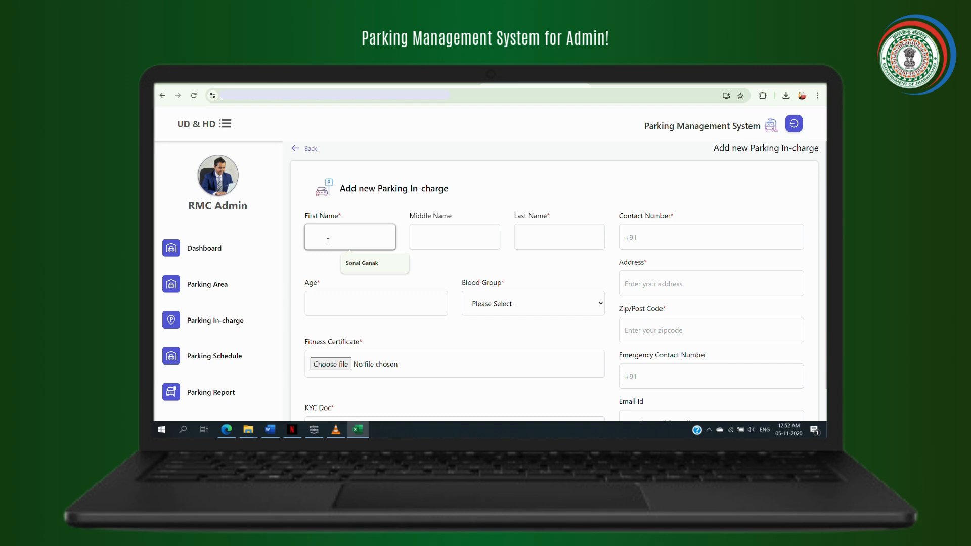
Enter the in-charge's first name, last name and contact number
left_click(533, 233)
left_click(668, 237)
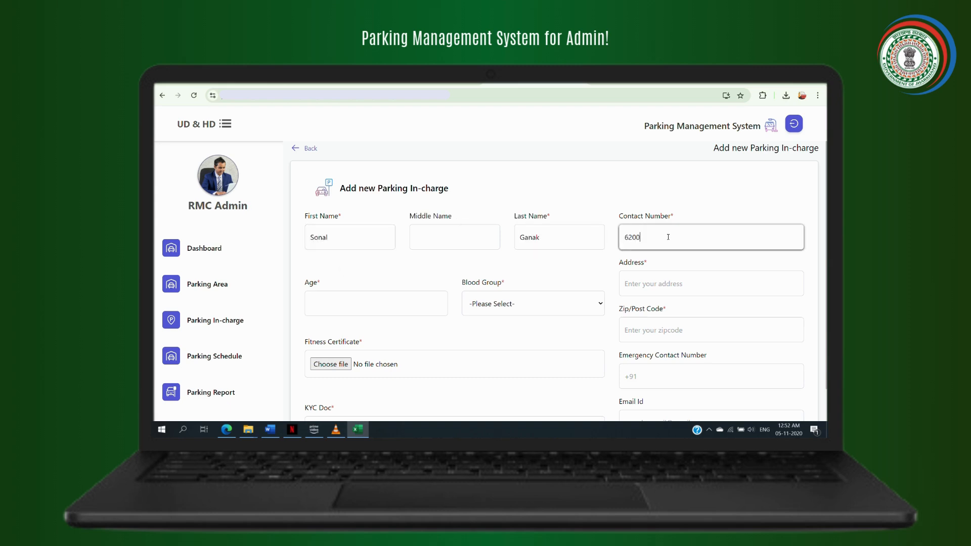
Set age 24 and blood group B+, and enter the in-charge's address with postal code 834001
left_click(431, 302)
type("24")
left_click(539, 299)
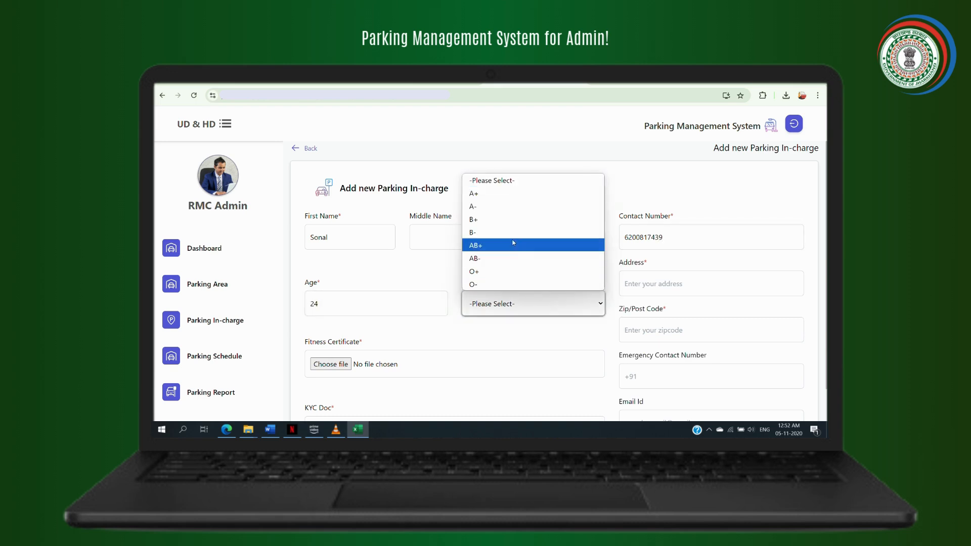
left_click(506, 218)
left_click(638, 286)
type("Doranda , Ranchi")
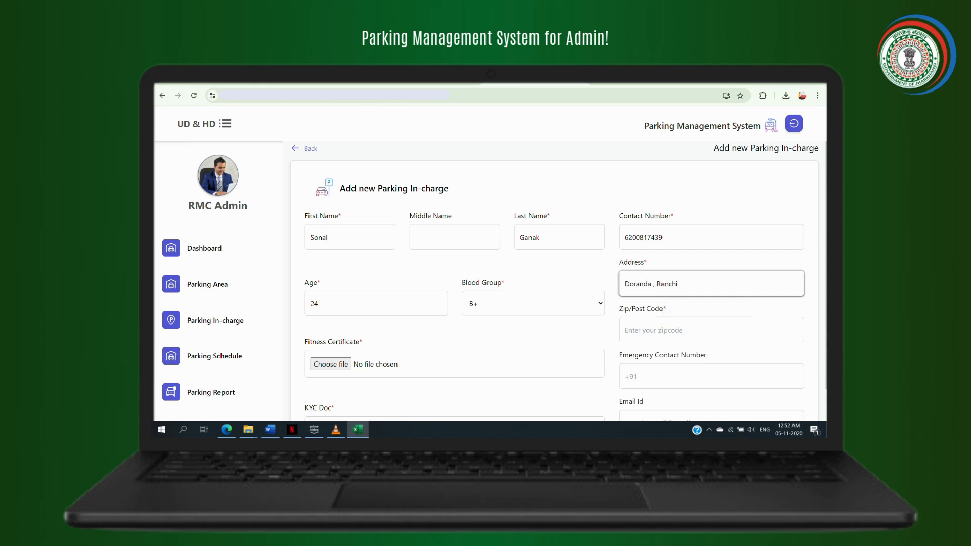
left_click(682, 341)
type("834001")
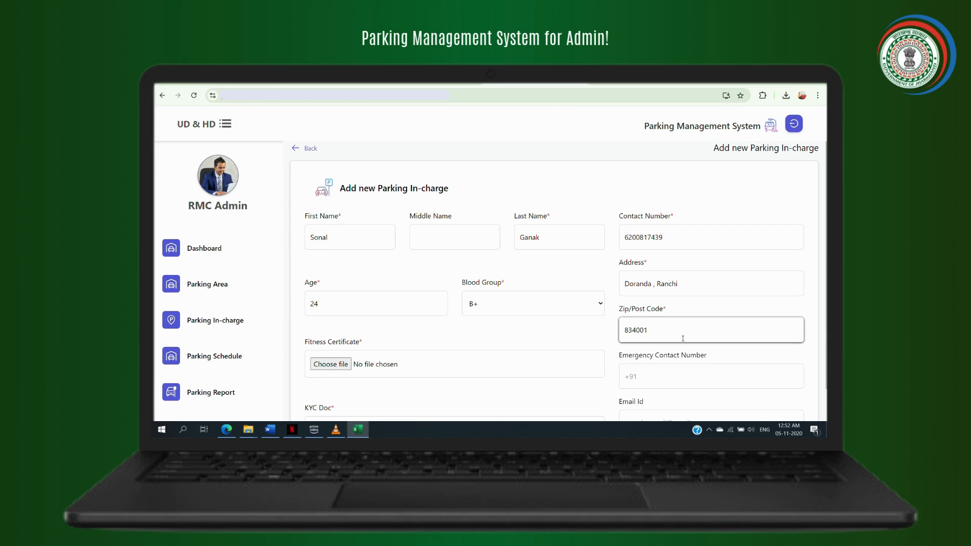
left_click(348, 365)
Attach Certicate PM_page-0001 as fitness certificate and the PAN CARD image as KYC document
left_click(338, 223)
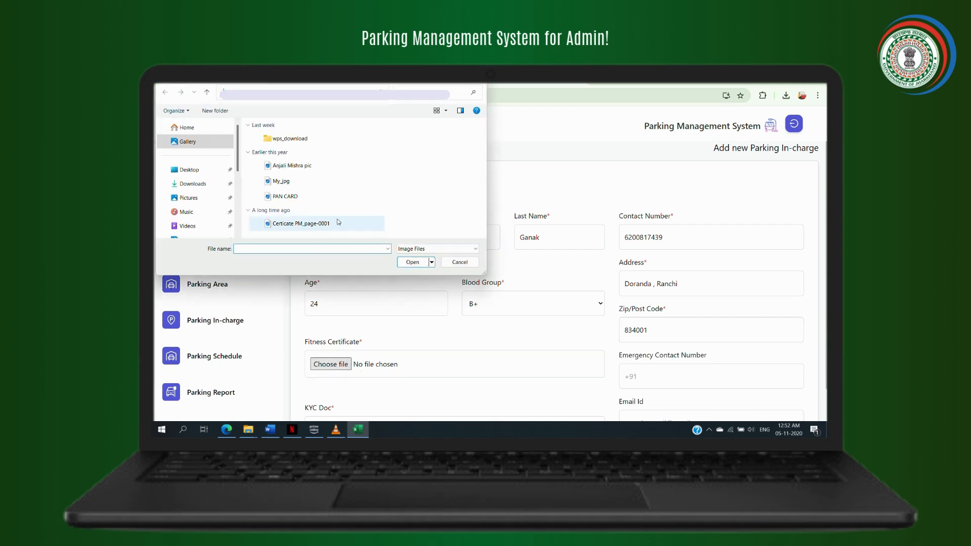
left_click(411, 262)
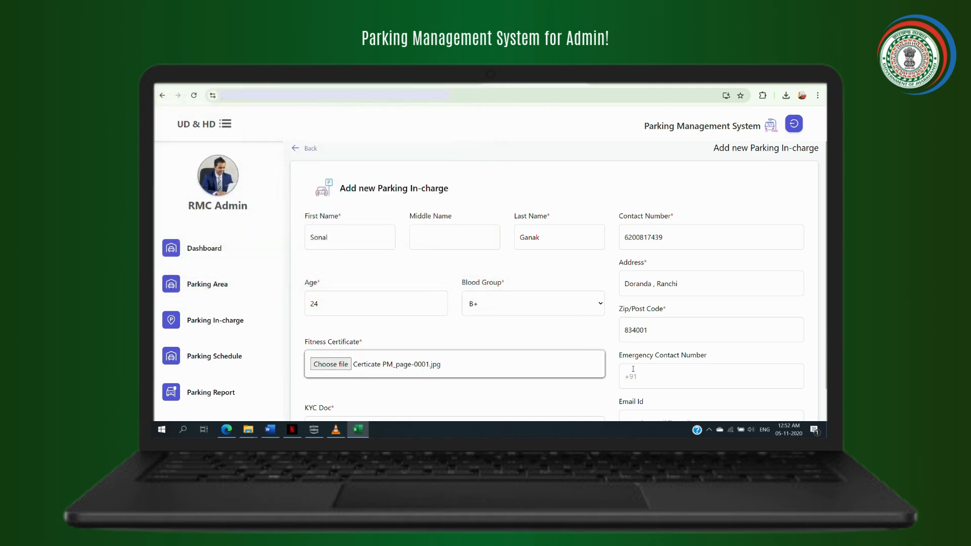
scroll(571, 361, "down", 1)
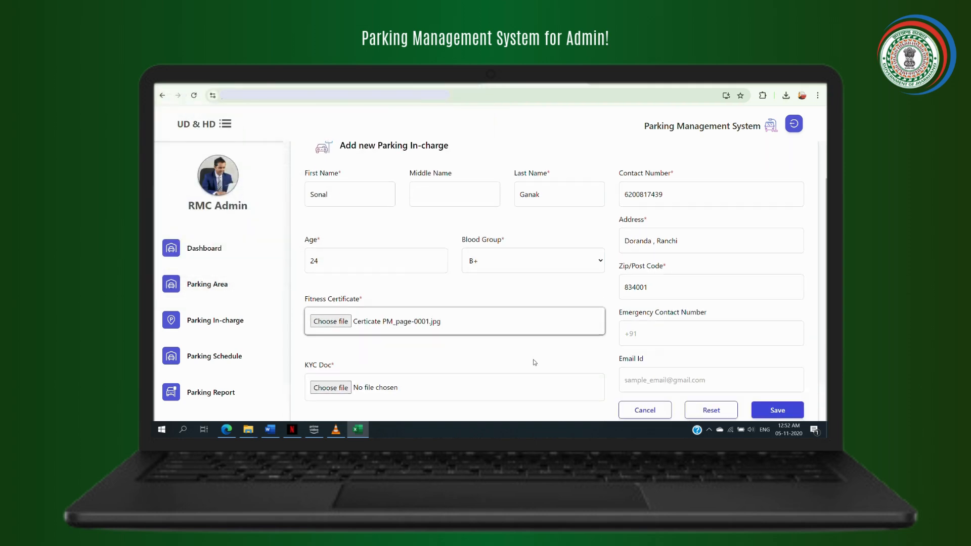
left_click(347, 394)
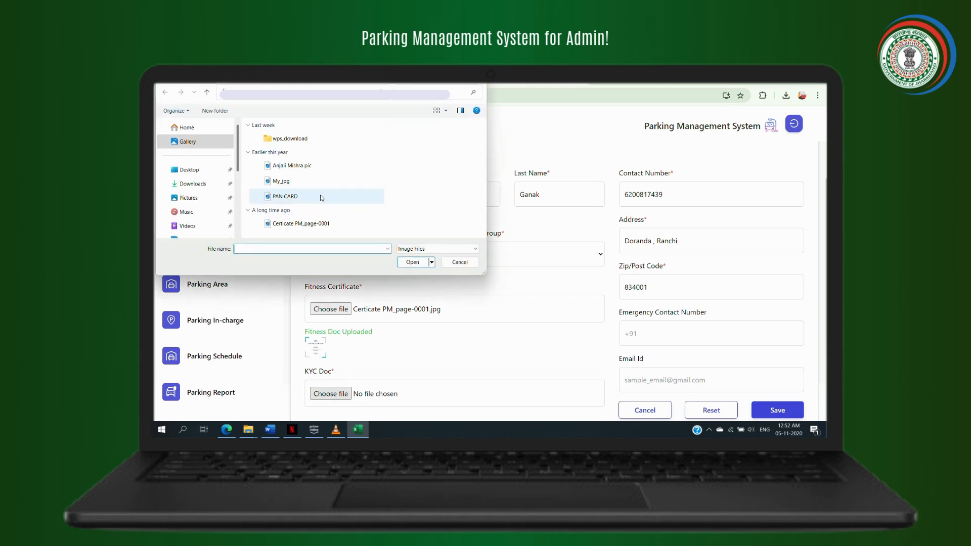
left_click(323, 198)
left_click(413, 262)
Enter the in-charge's e-mail address and save the new parking in-charge
left_click(661, 383)
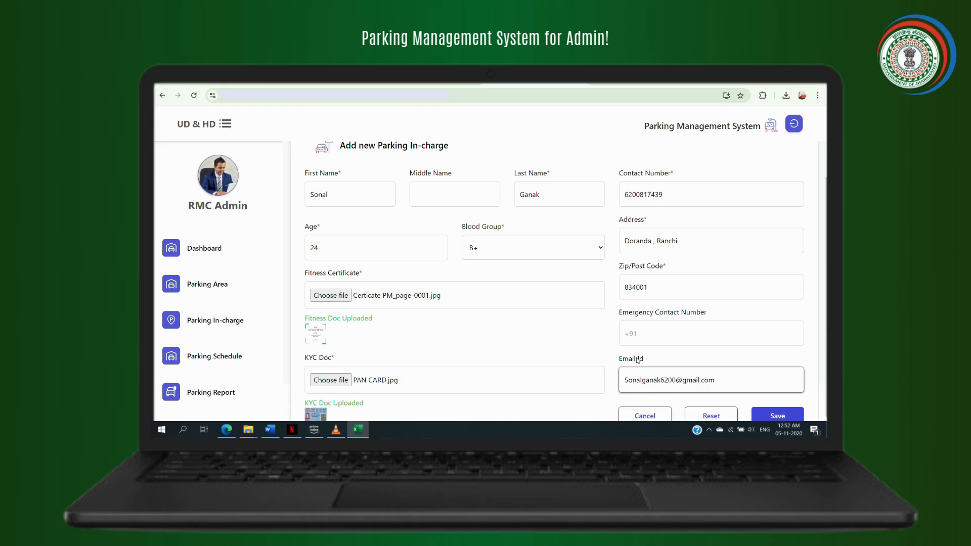
scroll(392, 281, "up", 1)
scroll(395, 298, "down", 1)
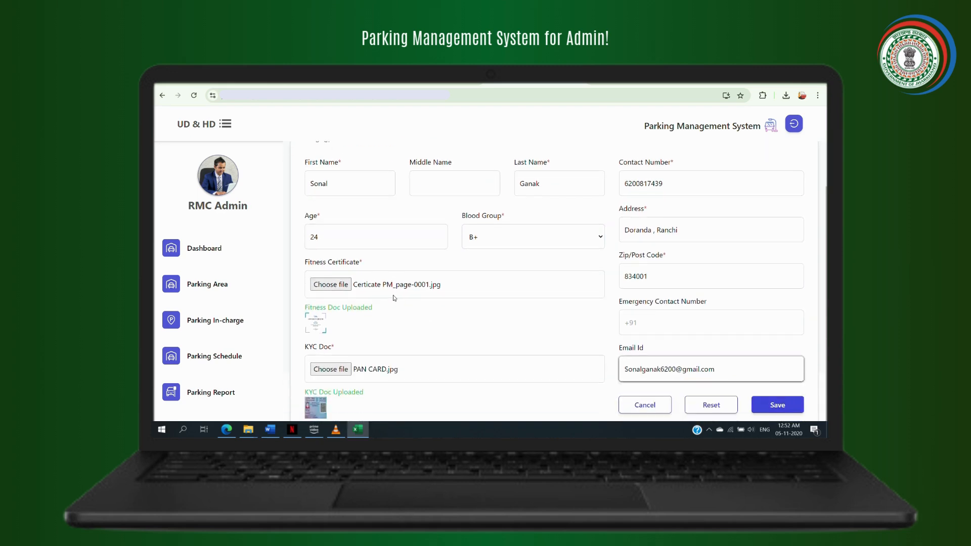
scroll(403, 310, "up", 1)
scroll(406, 319, "down", 1)
left_click(763, 411)
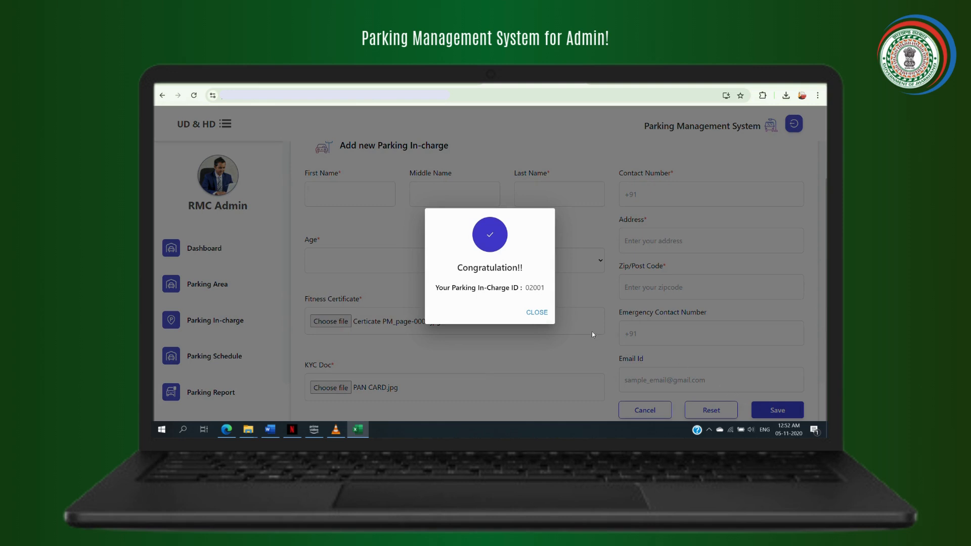
Close the Congratulation dialog confirming the in-charge registration
left_click(538, 312)
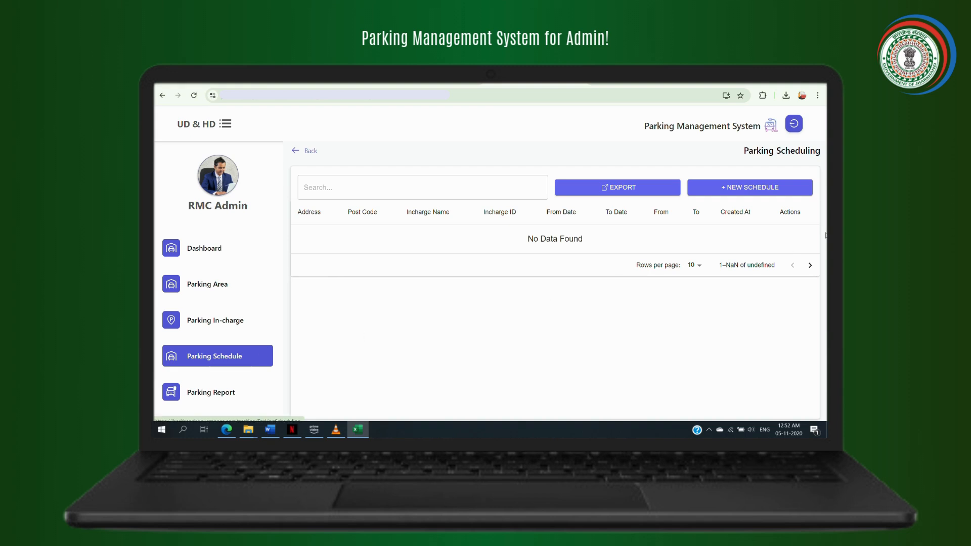
Create a new schedule for Main Road - JD High Street Mall with an in-charge and From Time 02:45
left_click(787, 189)
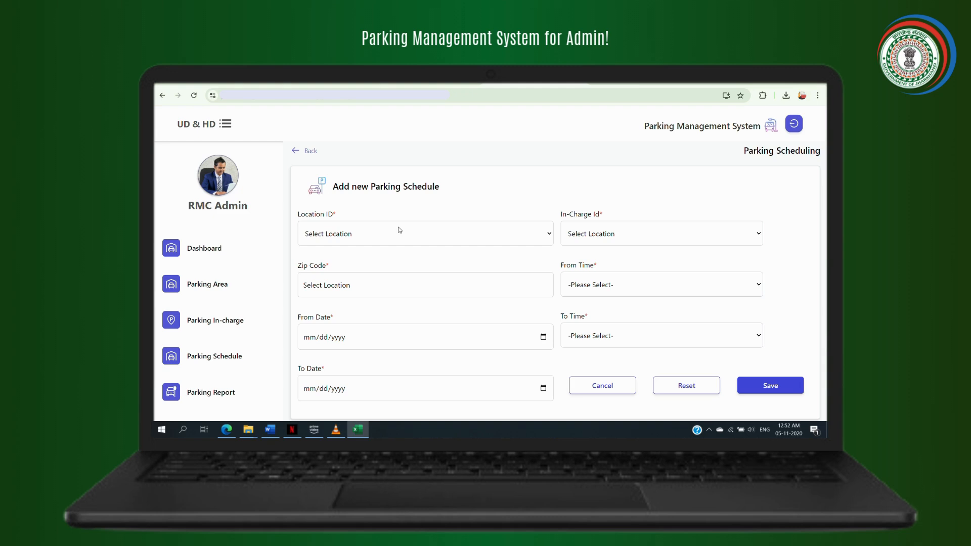
left_click(412, 242)
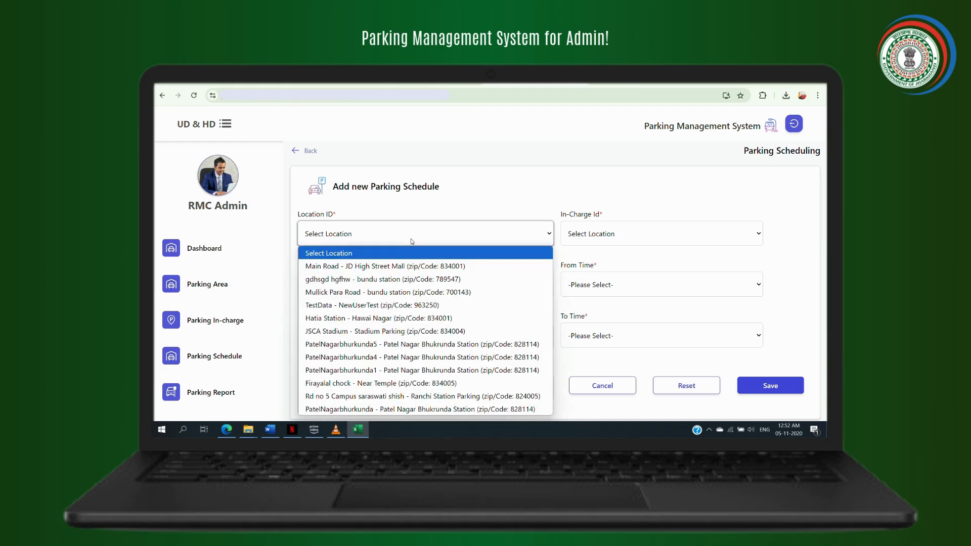
left_click(409, 266)
left_click(603, 234)
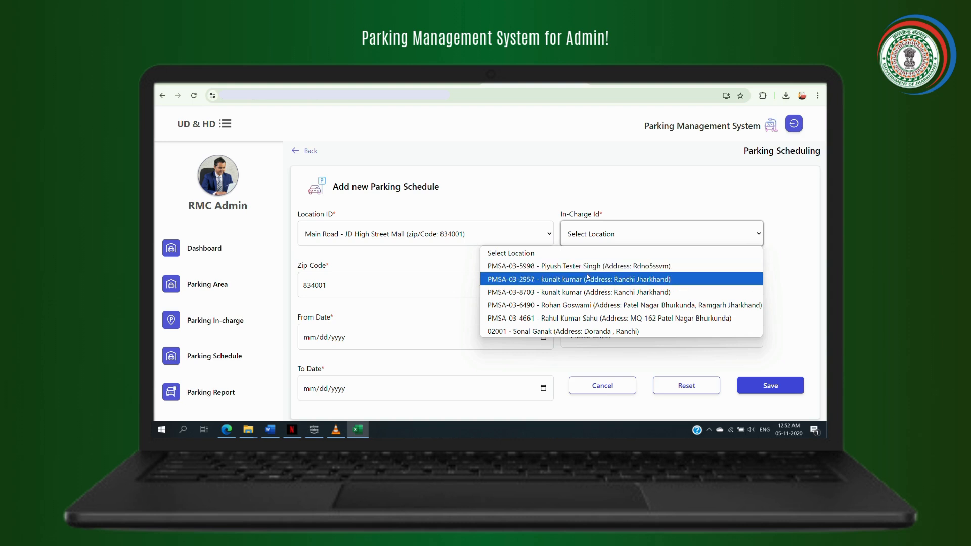
left_click(581, 305)
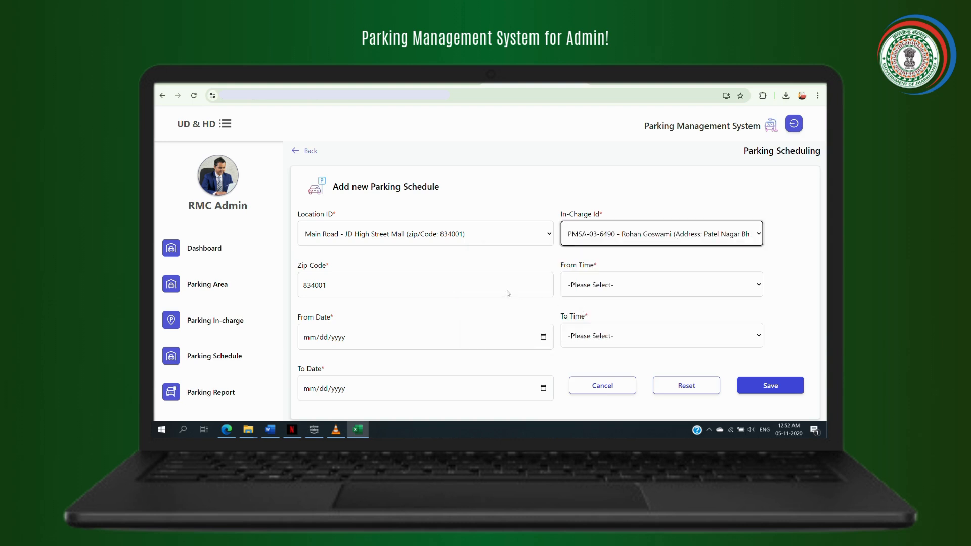
left_click(579, 293)
left_click(580, 223)
Set From and To dates to 10/07/2024 and To Time 04:30, then save the schedule
left_click(481, 342)
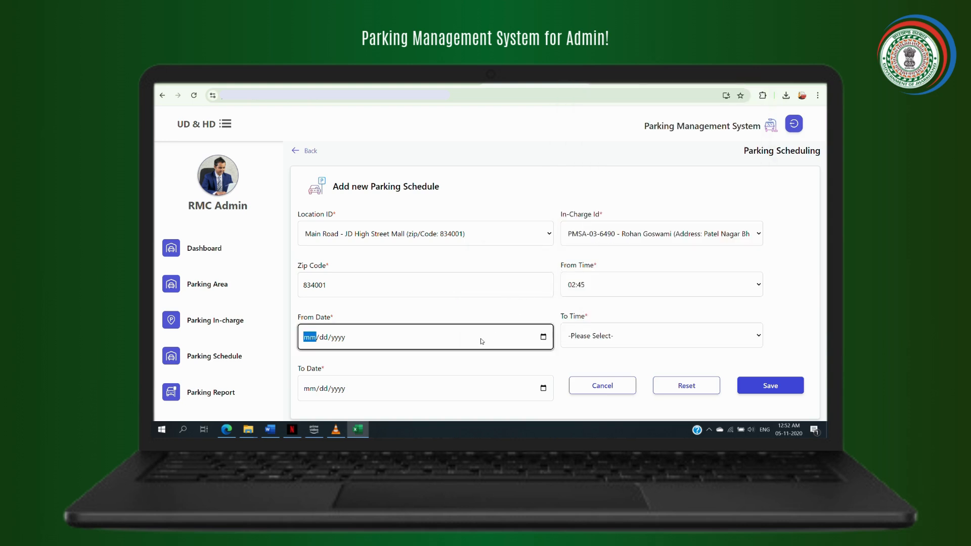
type("02032")
left_click(353, 390)
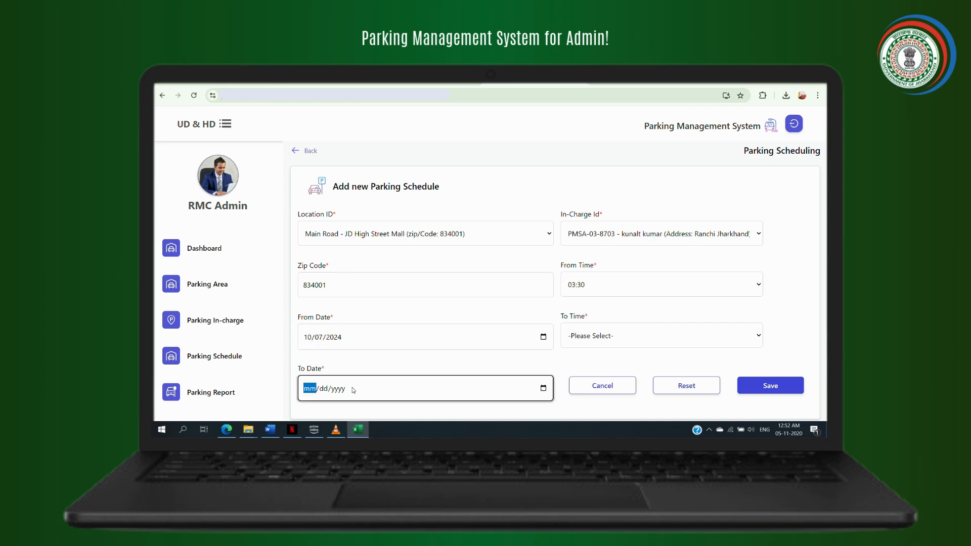
type("10082024")
left_click(320, 389)
type("07")
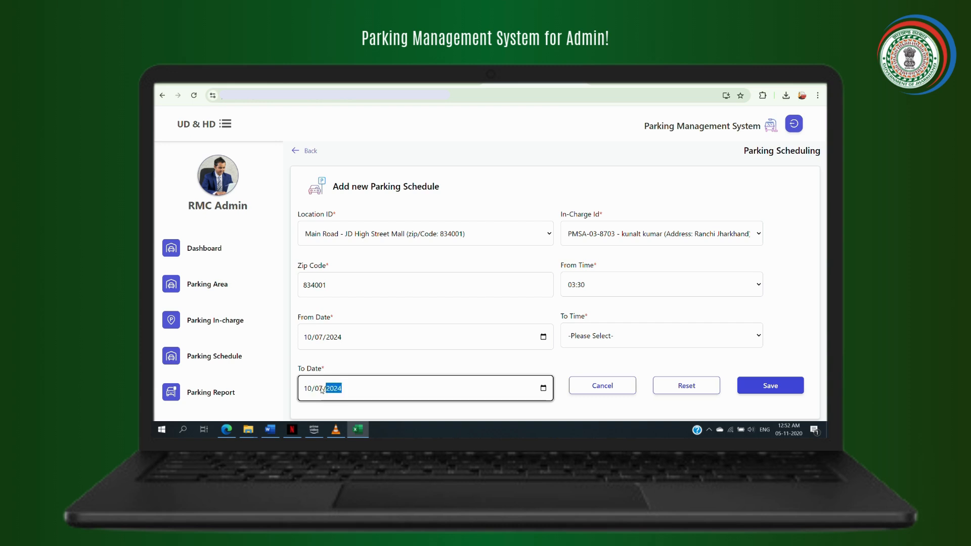
left_click(635, 333)
left_click(607, 311)
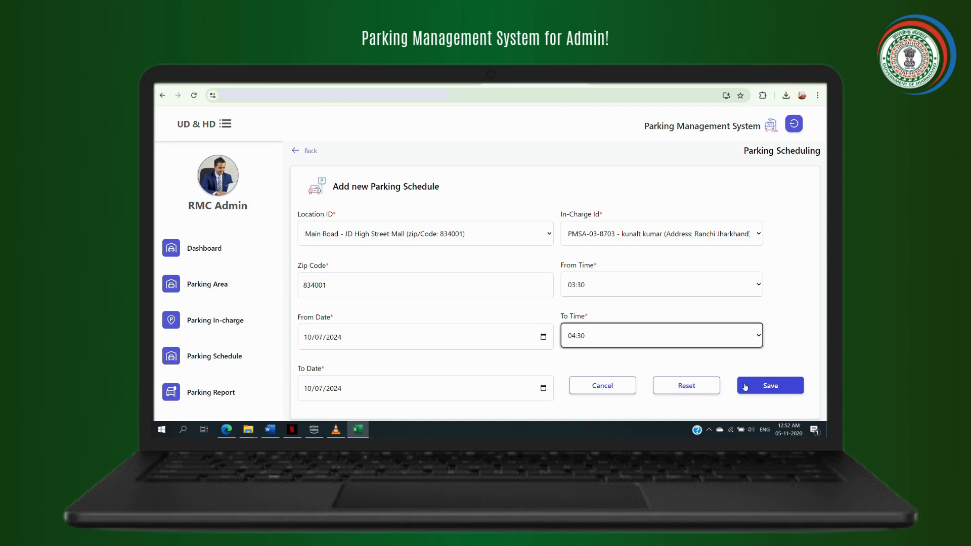
left_click(754, 386)
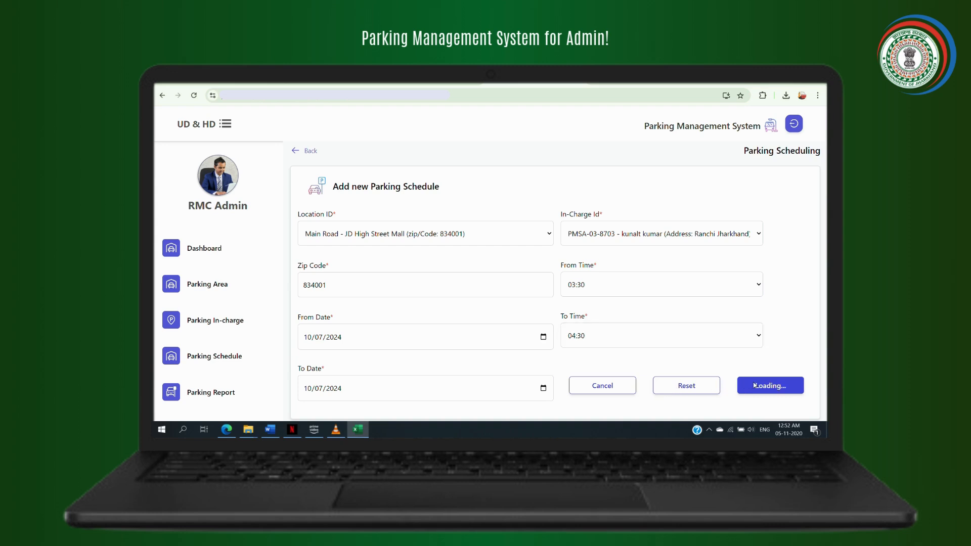